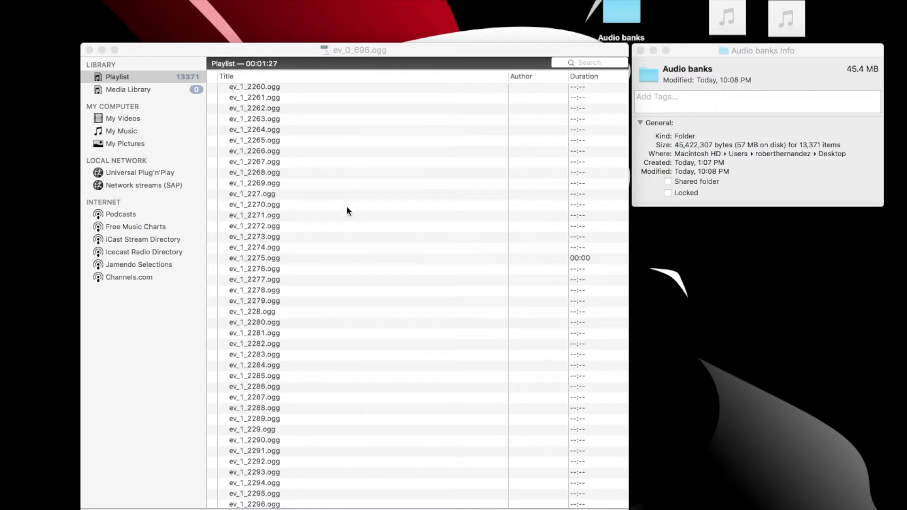
scroll(371, 261, up, 5)
scroll(371, 262, up, 5)
scroll(371, 265, up, 10)
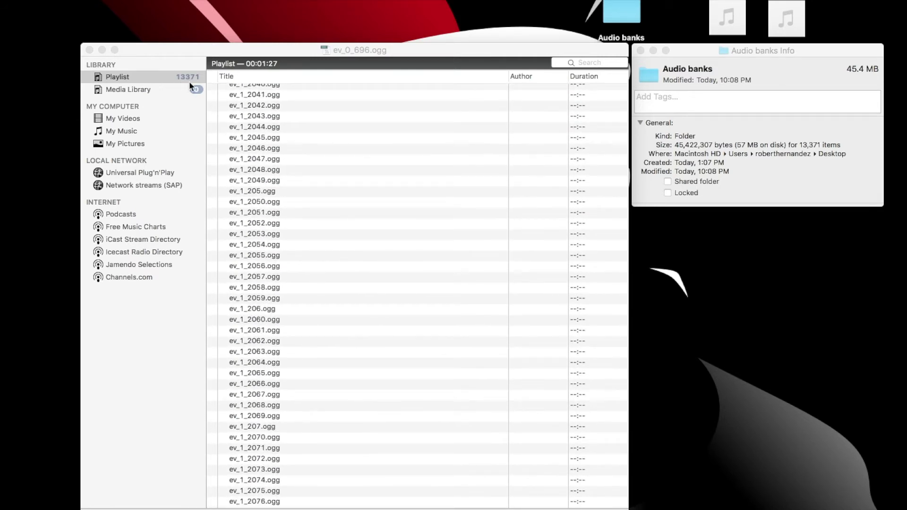
scroll(412, 202, up, 5)
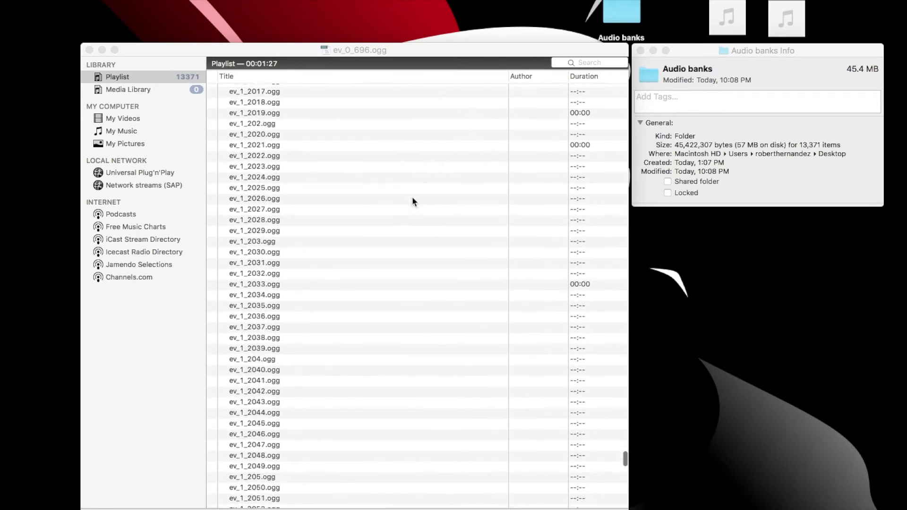
scroll(412, 202, up, 5)
scroll(412, 202, up, 4)
scroll(412, 201, up, 5)
scroll(413, 203, up, 5)
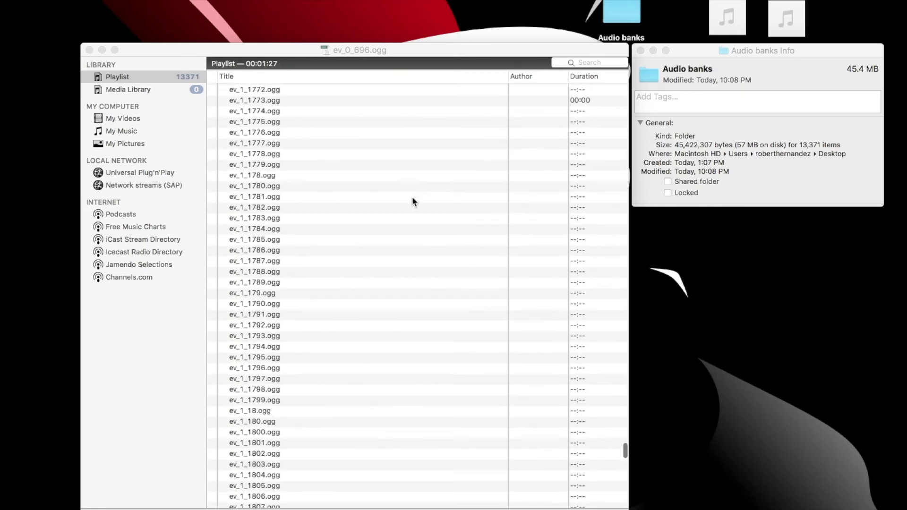
scroll(413, 202, up, 5)
scroll(413, 202, up, 5)
scroll(413, 202, up, 1)
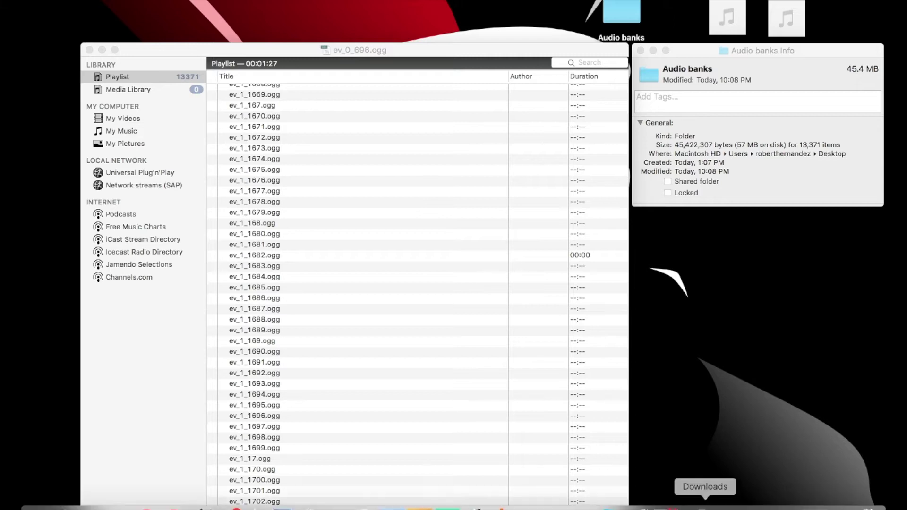
mouse_move(814, 508)
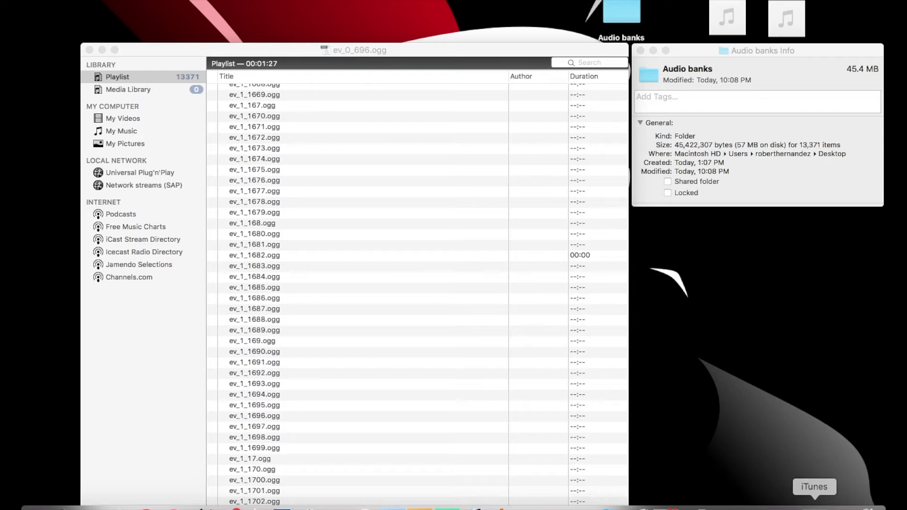
Step: Bring iTunes forward, play the Echovox bank 3 1 album, then pause it
click(815, 505)
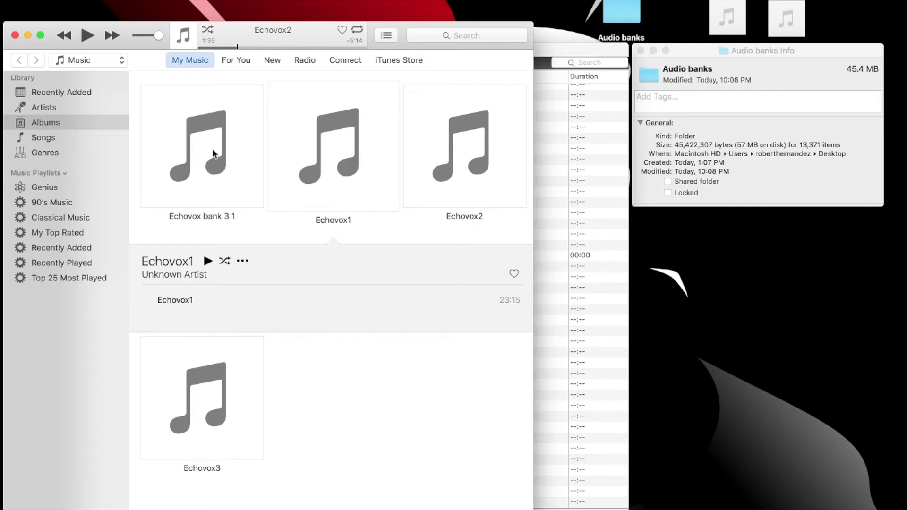
double_click(213, 148)
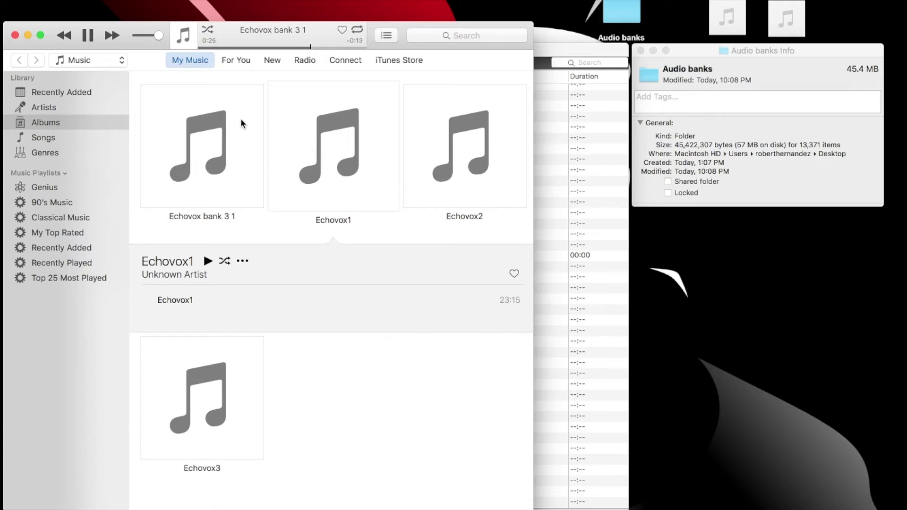
click(89, 40)
Step: Play Echovox1, skip ahead past 3:32, 6:15 and 8:39, then pause near 9:07
double_click(331, 145)
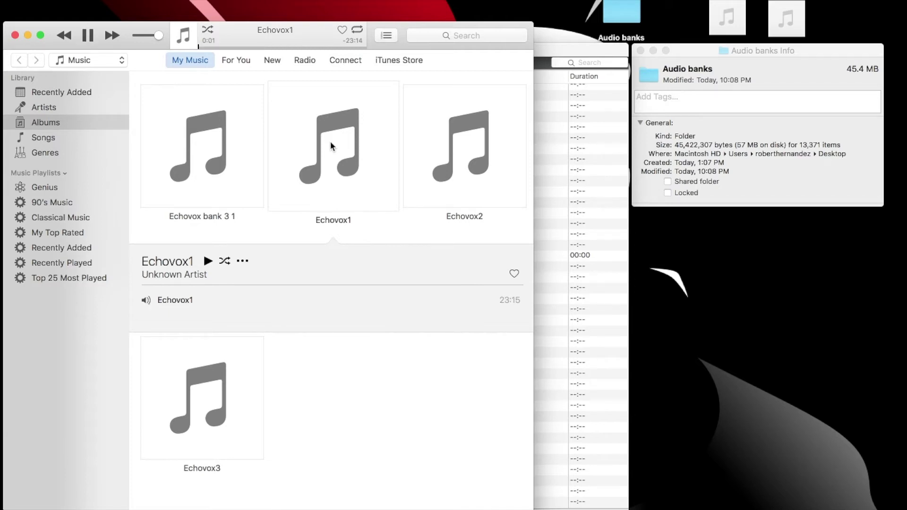
click(224, 48)
click(242, 48)
click(260, 48)
click(88, 37)
Step: Play Echovox2, skip ahead to about 2:17 and 3:38, then pause around 4:49
click(473, 168)
click(253, 47)
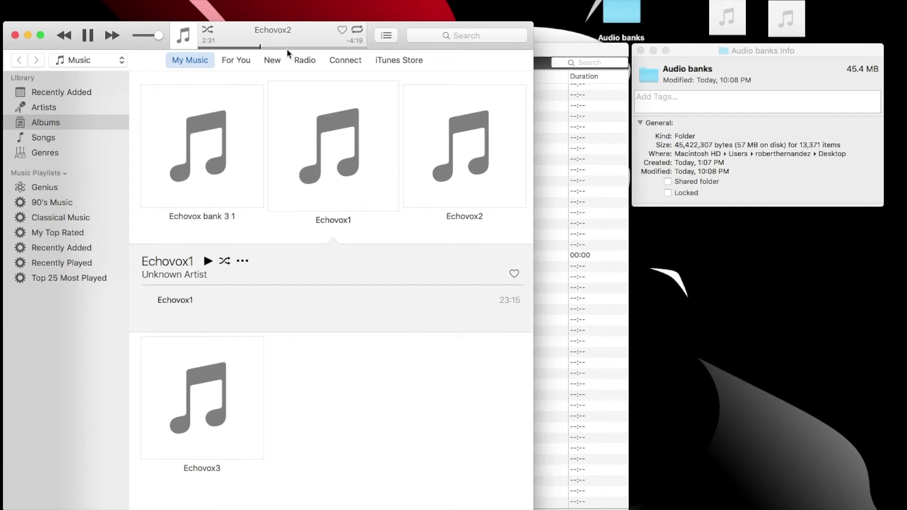
click(287, 48)
click(86, 35)
Step: Play Echovox3 and jump ahead past 1:11, 2:32 and 3:45 until it ends at 7:19
double_click(204, 386)
click(225, 47)
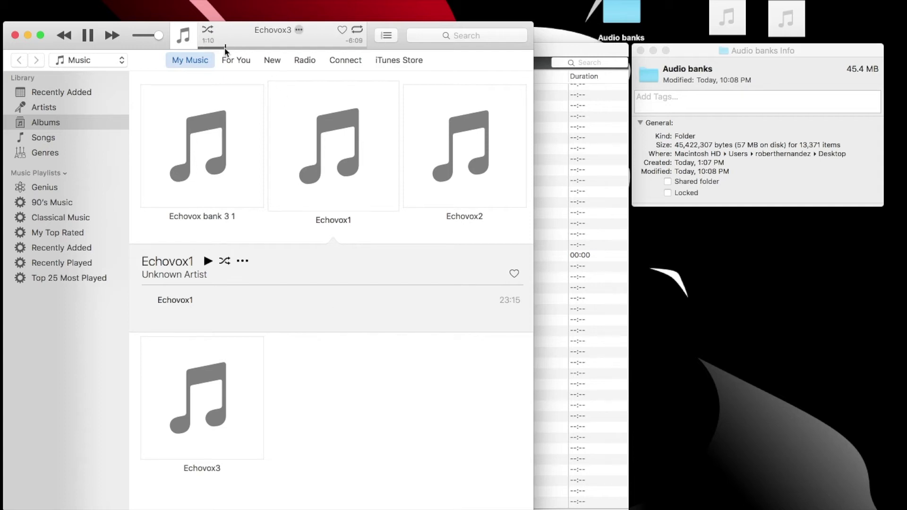
click(256, 47)
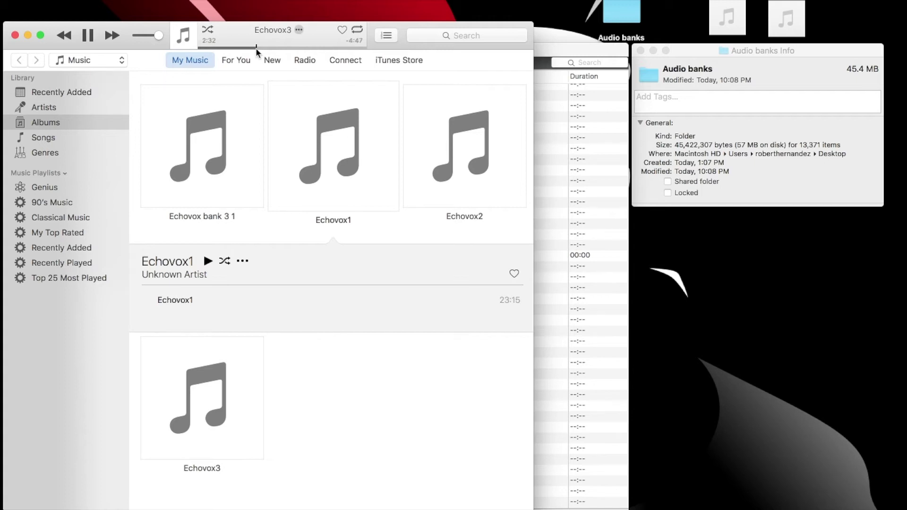
click(284, 48)
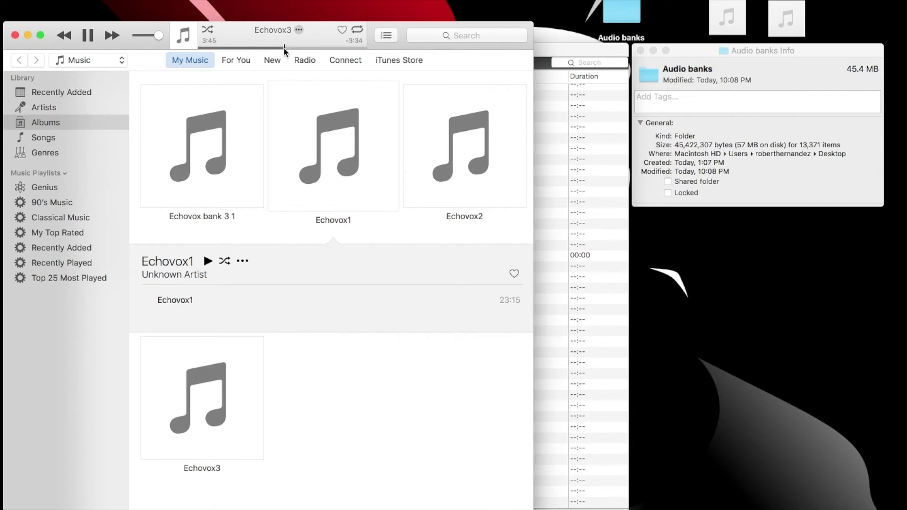
click(317, 46)
click(331, 47)
click(342, 47)
click(354, 46)
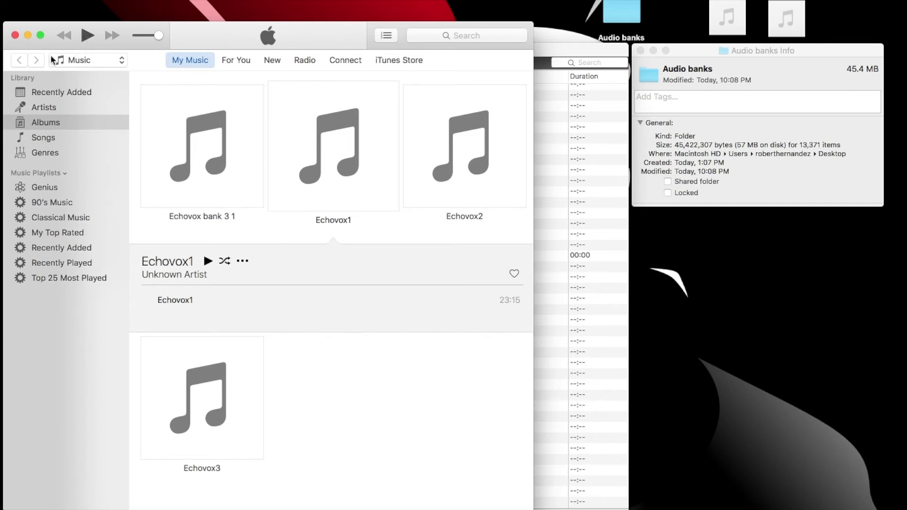
Step: Minimize iTunes and bring forward the VLC playlist of 13,371 .ogg audio bank clips
click(27, 36)
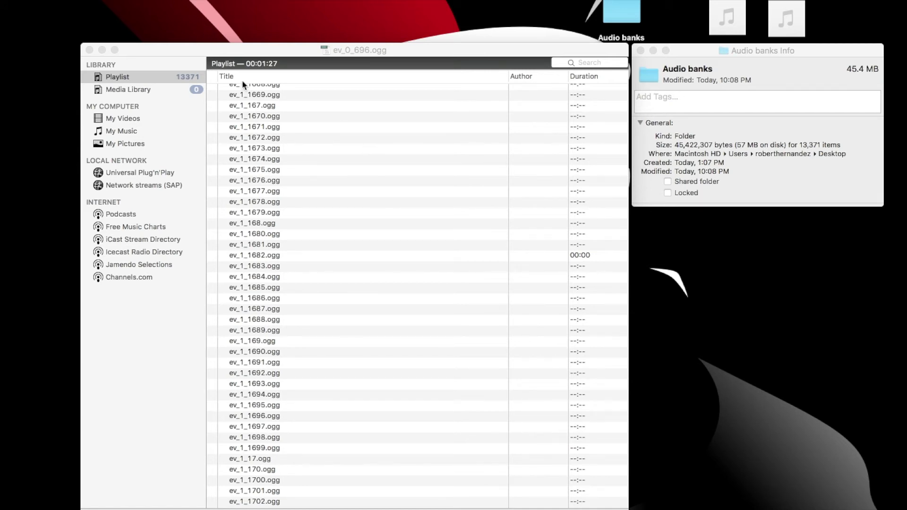
click(174, 55)
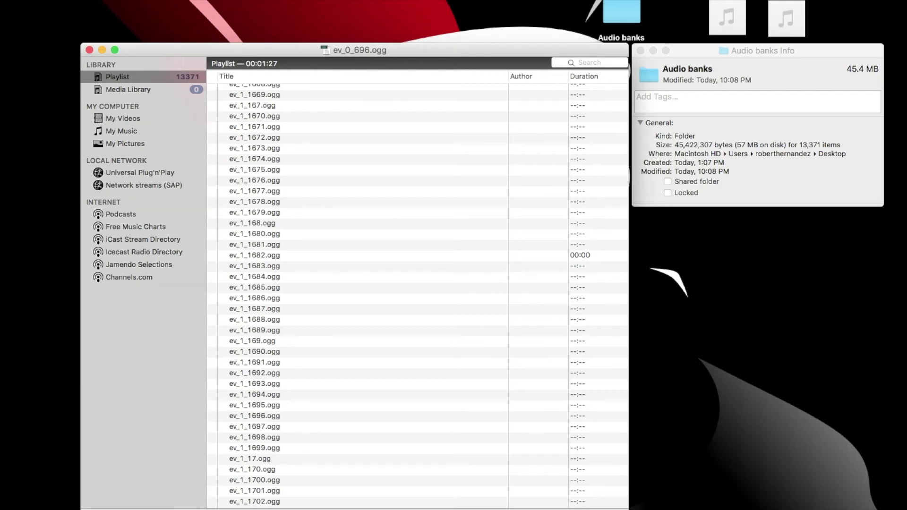
Step: Turn on Random playback in VLC's Playback menu so the playlist shuffles
click(205, 0)
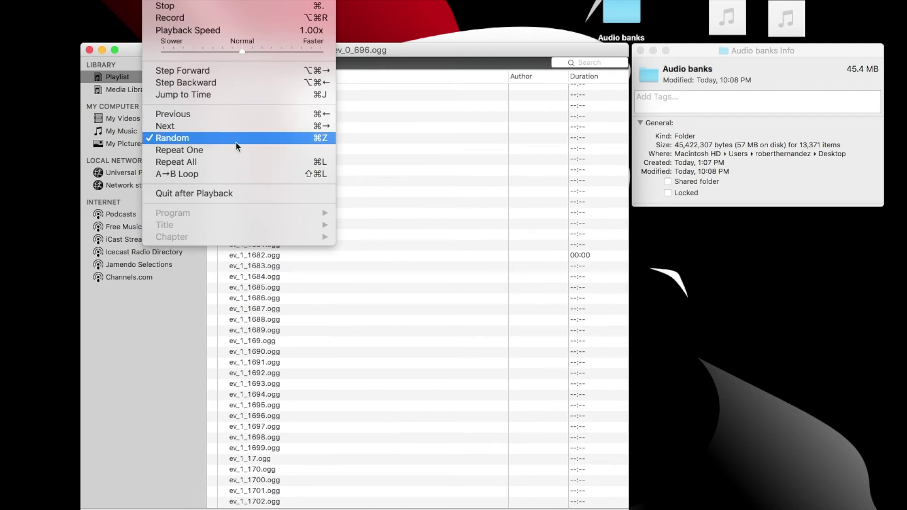
click(155, 450)
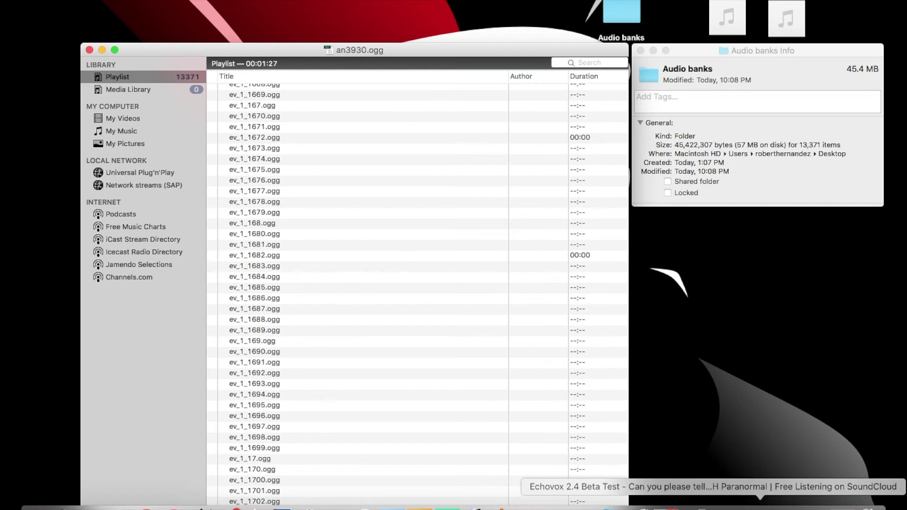
Step: Play the Echovox 2.4 Beta Test clip with the volume raised, then close the browser
click(760, 504)
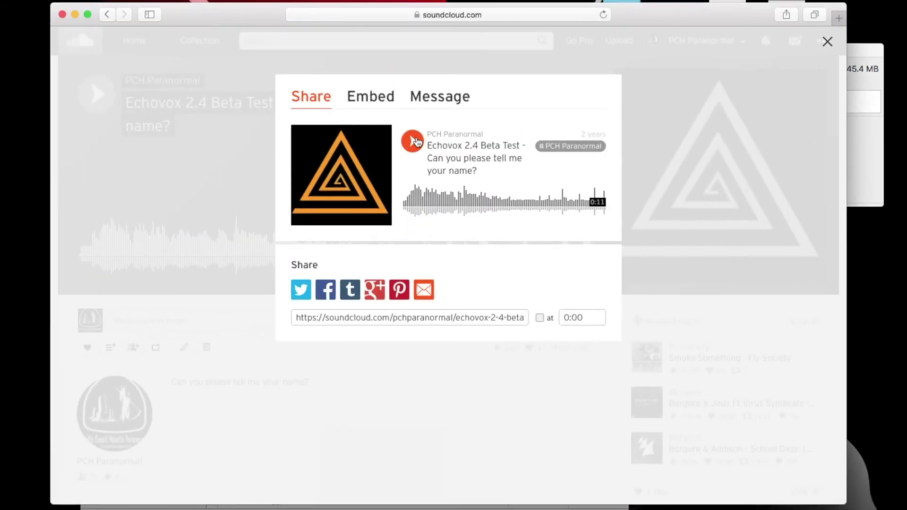
click(414, 140)
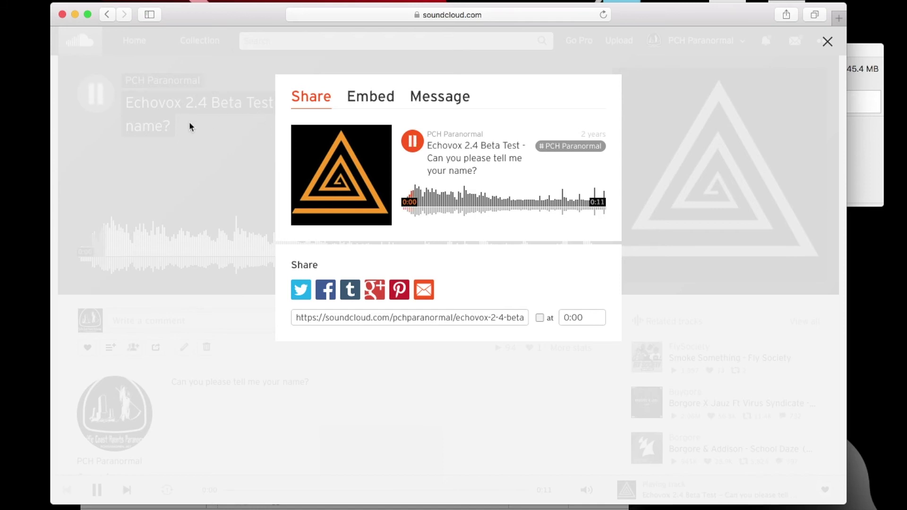
key(XF86AudioRaiseVolume)
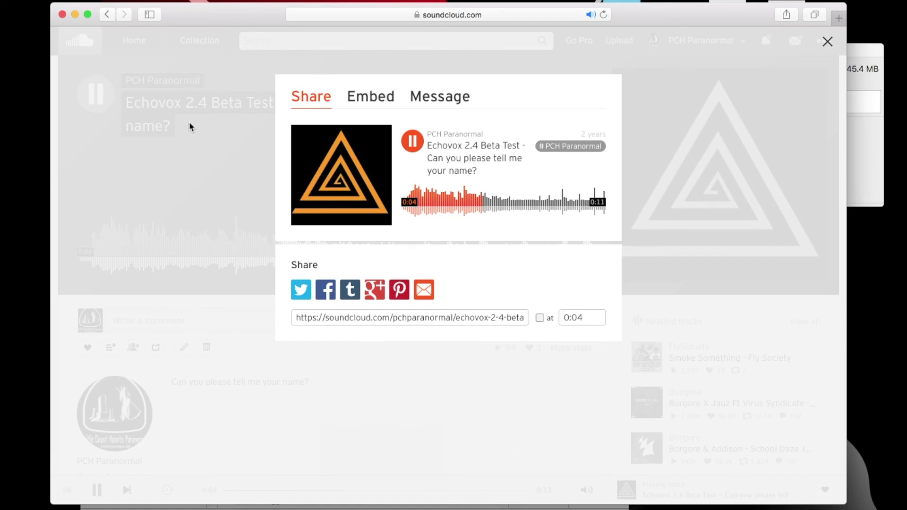
click(62, 14)
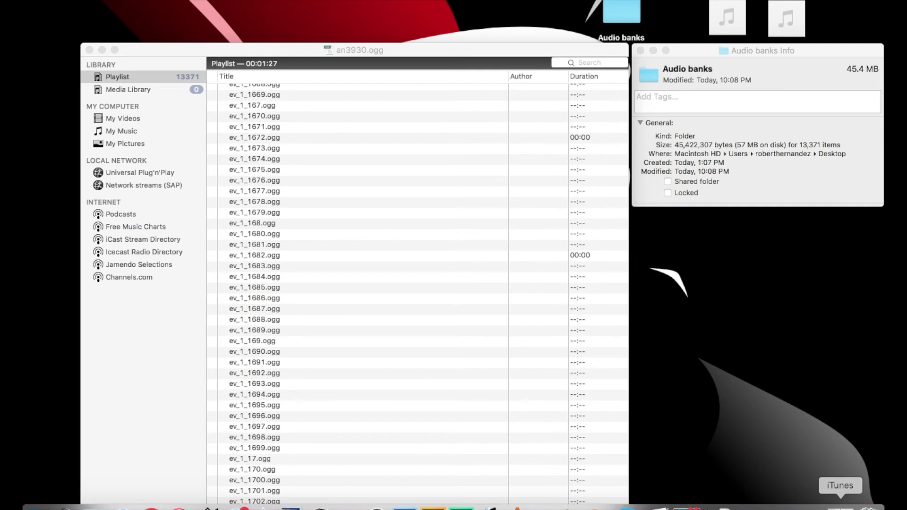
Step: Reload the SoundCloud page in Chrome, play 'Johnny What Happened To You?', then open the Chrome menu
click(783, 505)
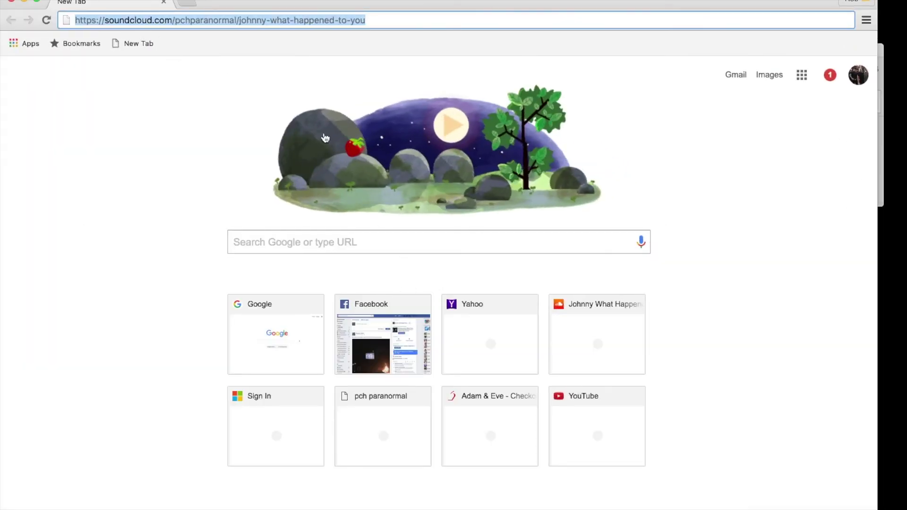
click(381, 21)
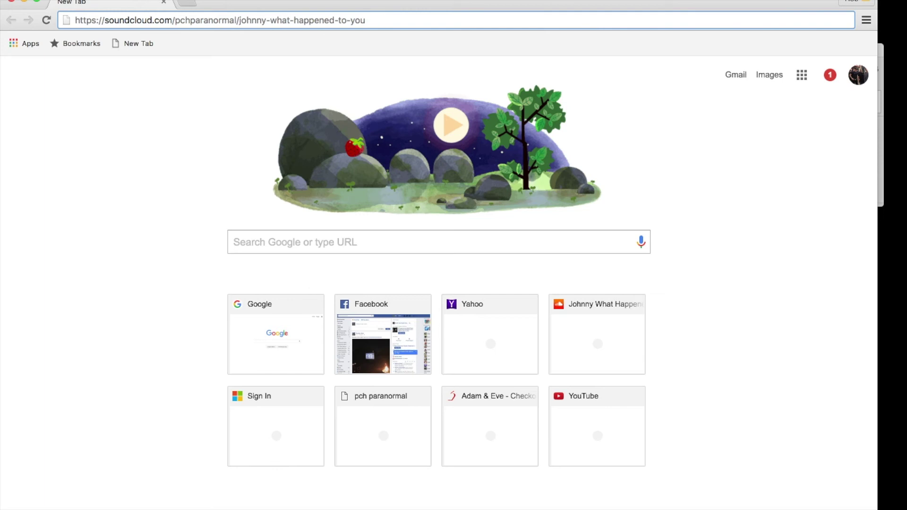
key(Return)
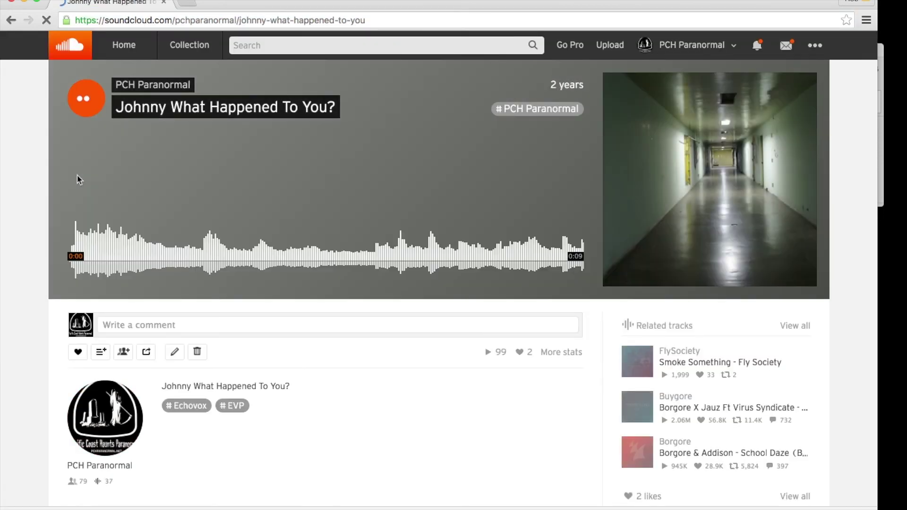
click(85, 103)
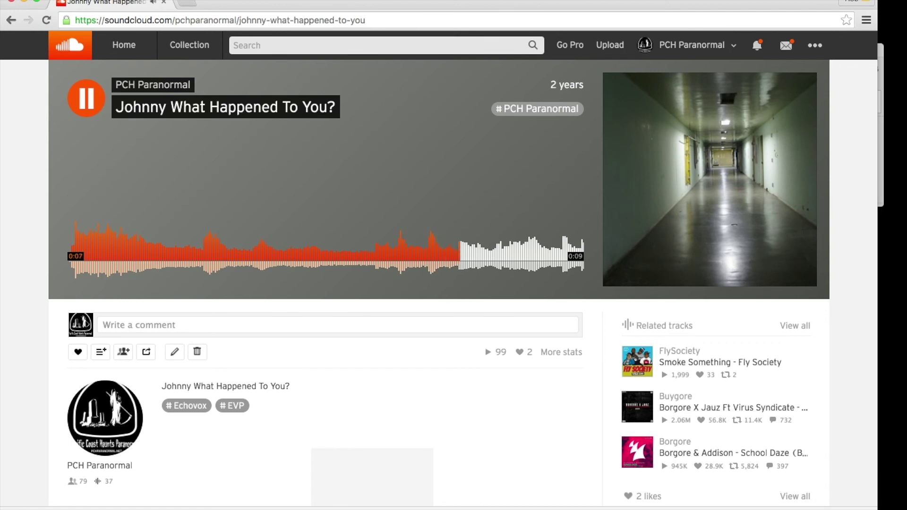
click(46, 0)
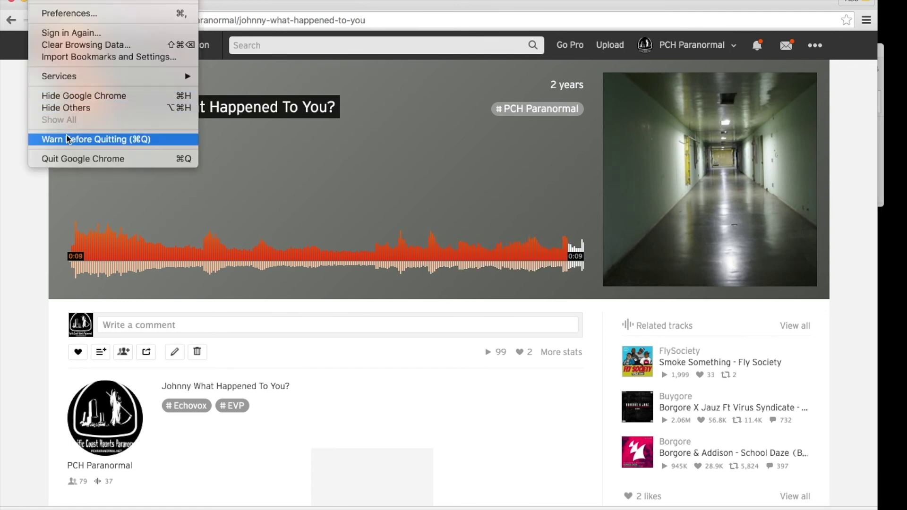
click(67, 166)
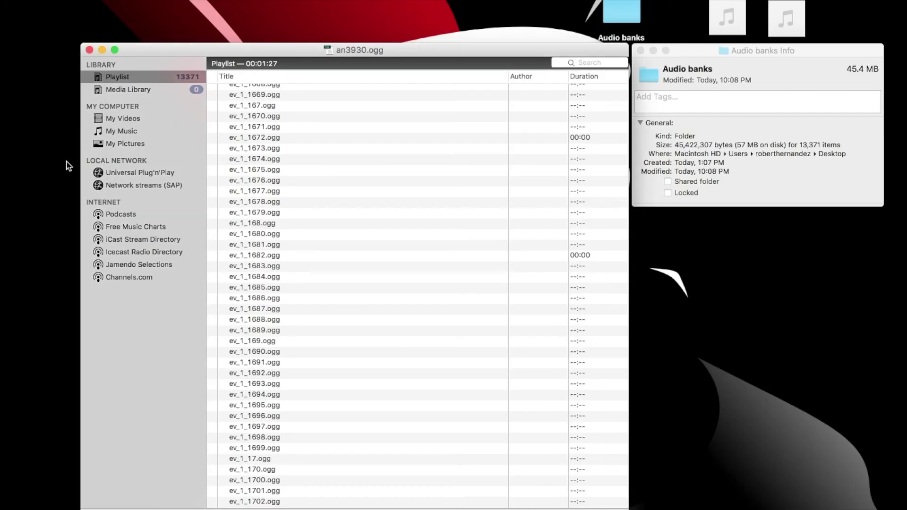